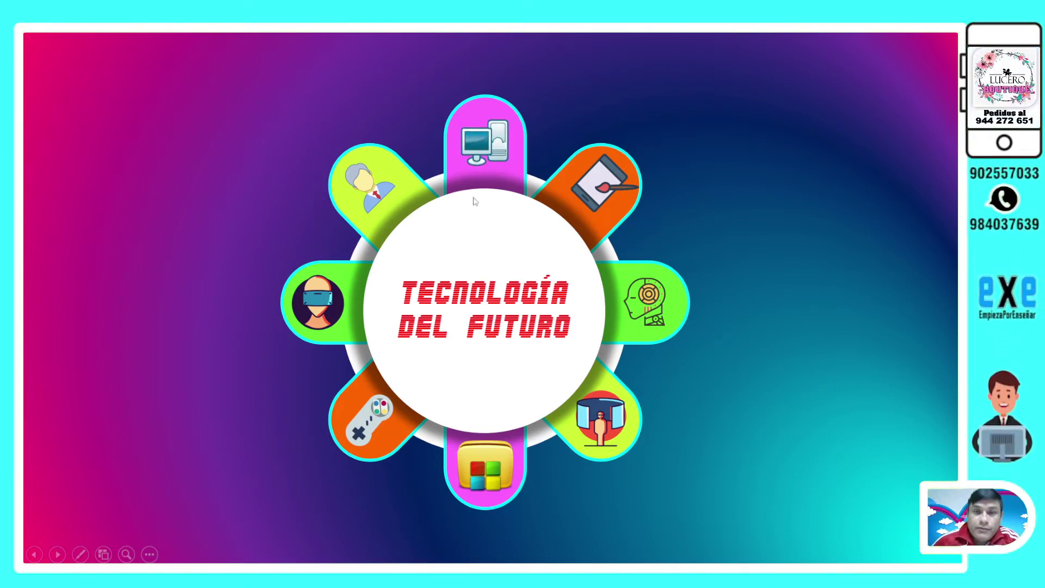
Reveal DISEÑO 3D, ROBÓTICA, REALIDAD AUMENTADA and the other labels in turn, then advance to slide 2
click(679, 204)
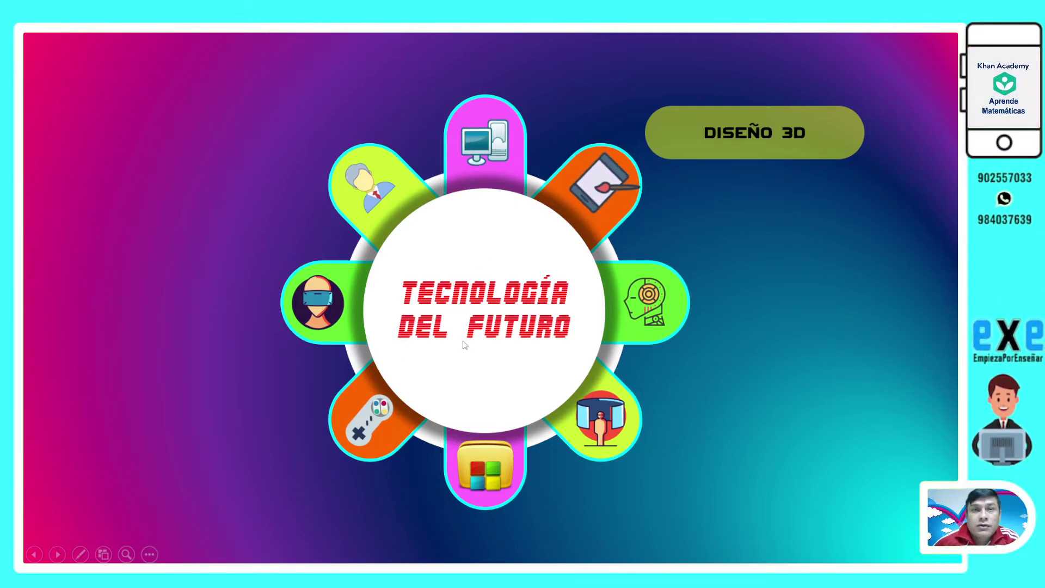
click(684, 235)
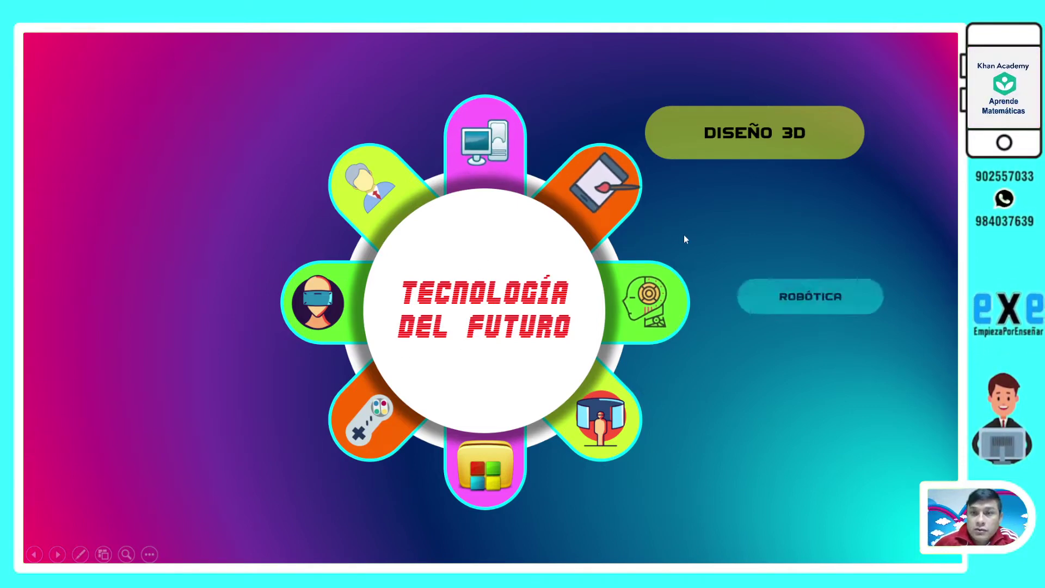
click(742, 382)
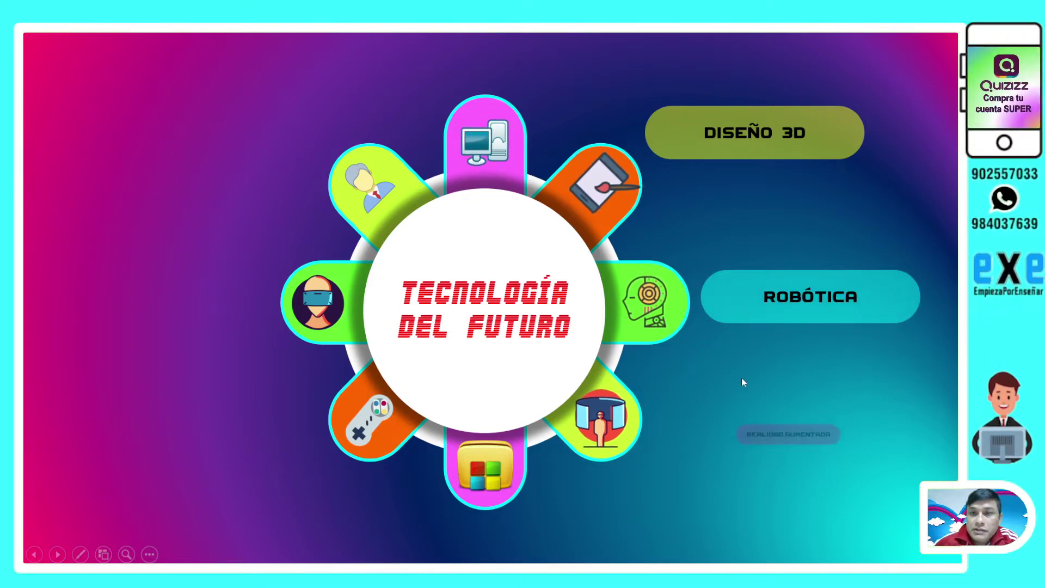
click(742, 380)
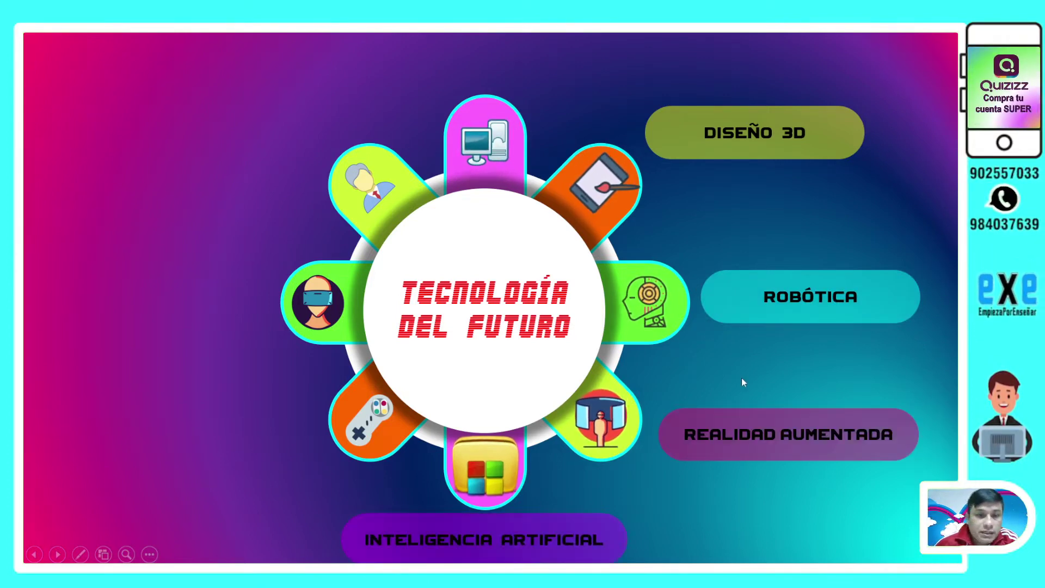
click(742, 379)
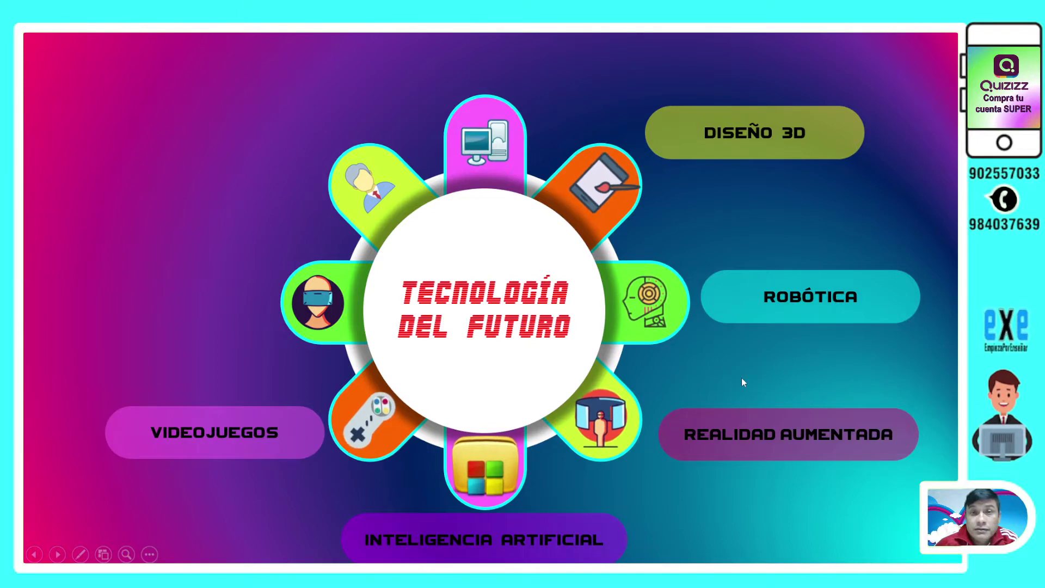
click(742, 378)
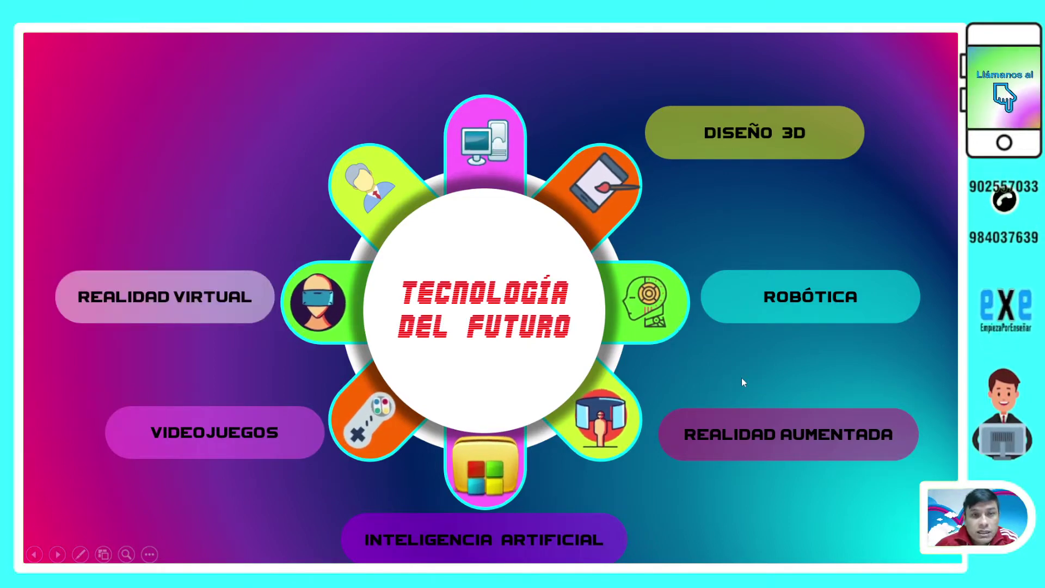
click(741, 380)
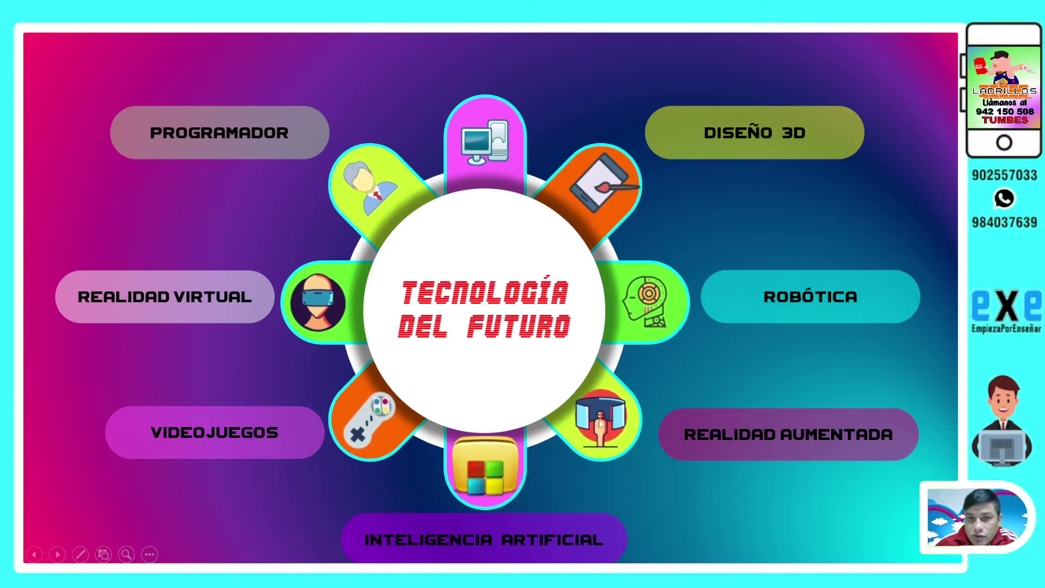
click(674, 380)
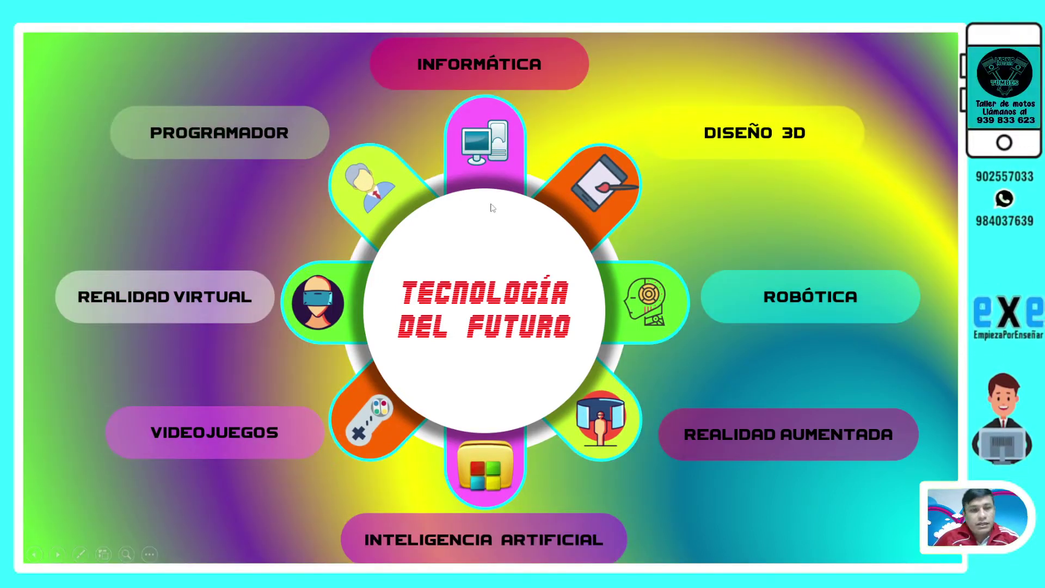
Exit the slideshow and inspect the DISEÑO 3D and INFORMÁTICA labels and the icon wheel group
key(Escape)
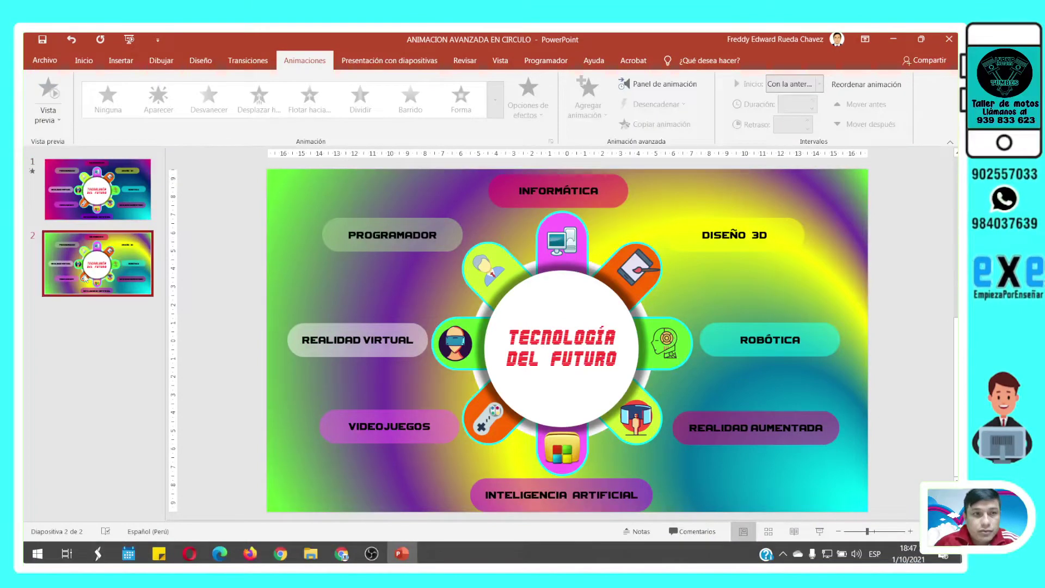
click(588, 196)
click(749, 244)
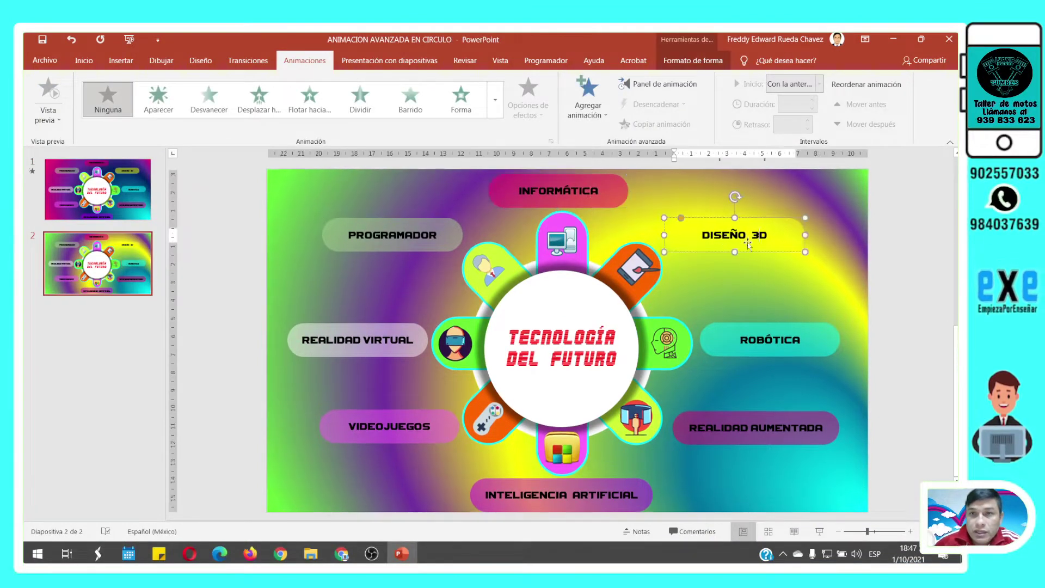
click(510, 208)
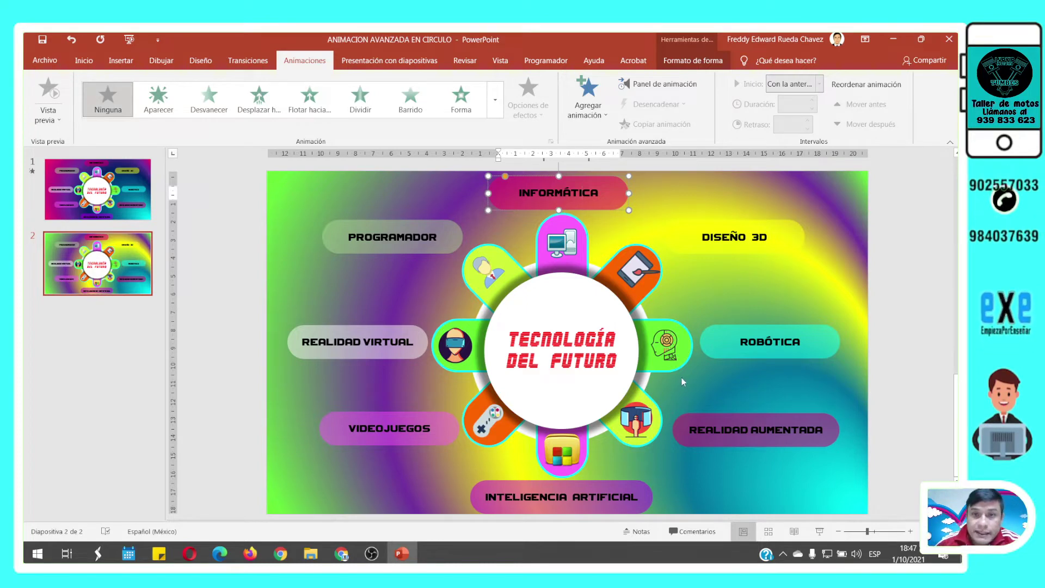
click(634, 417)
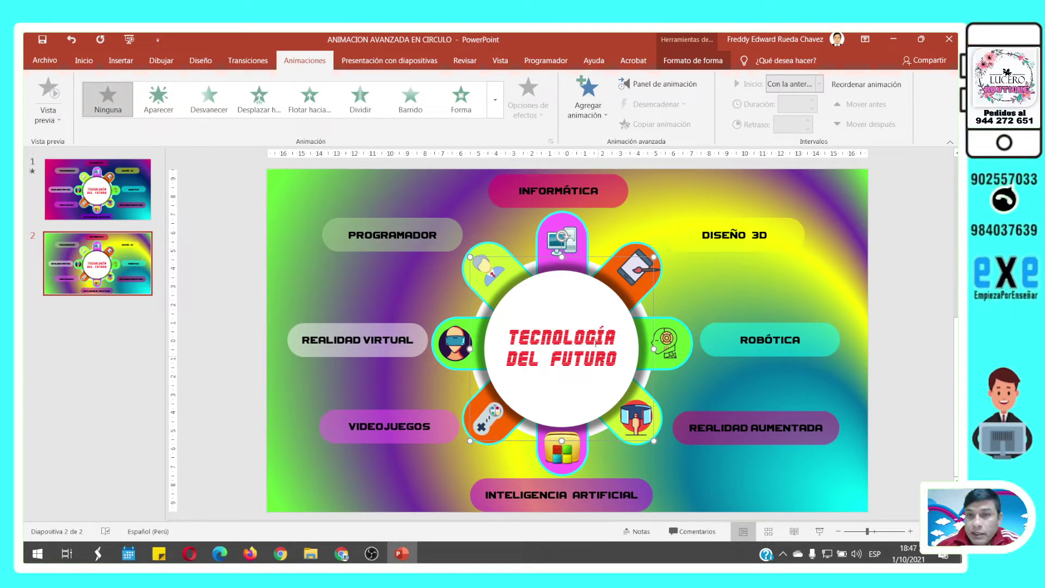
click(763, 273)
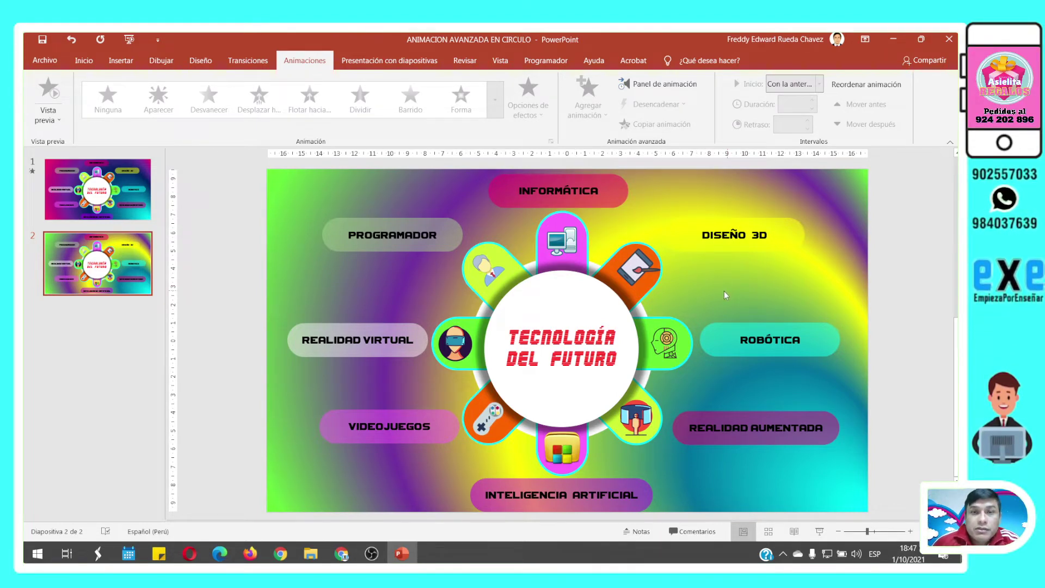
Drag the DISEÑO 3D label down, then undo so it returns to its original place
click(758, 231)
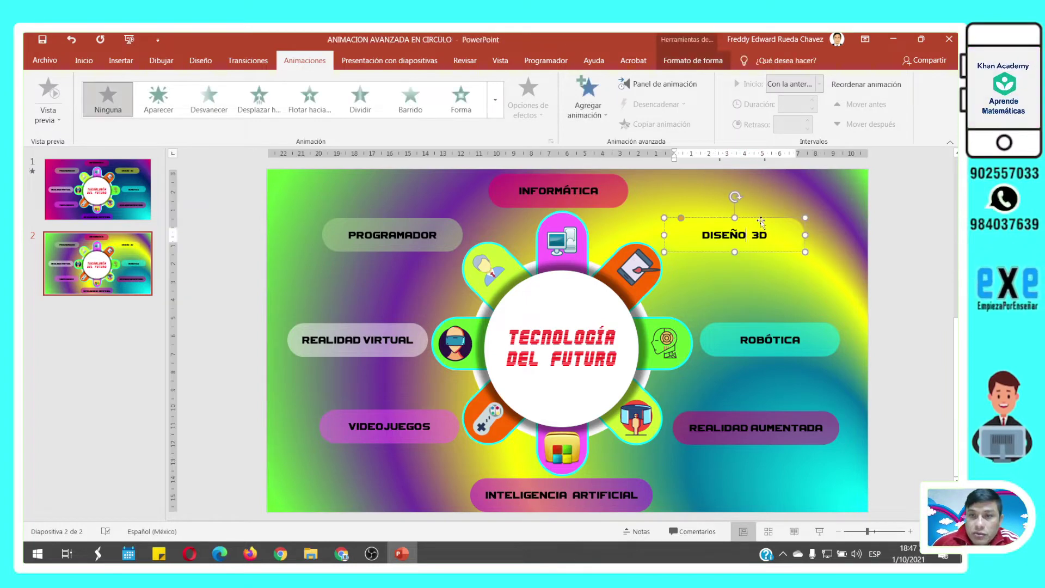
mouse_move(761, 222)
mouse_down()
mouse_move(776, 238)
mouse_move(762, 243)
mouse_up()
key(ctrl+z)
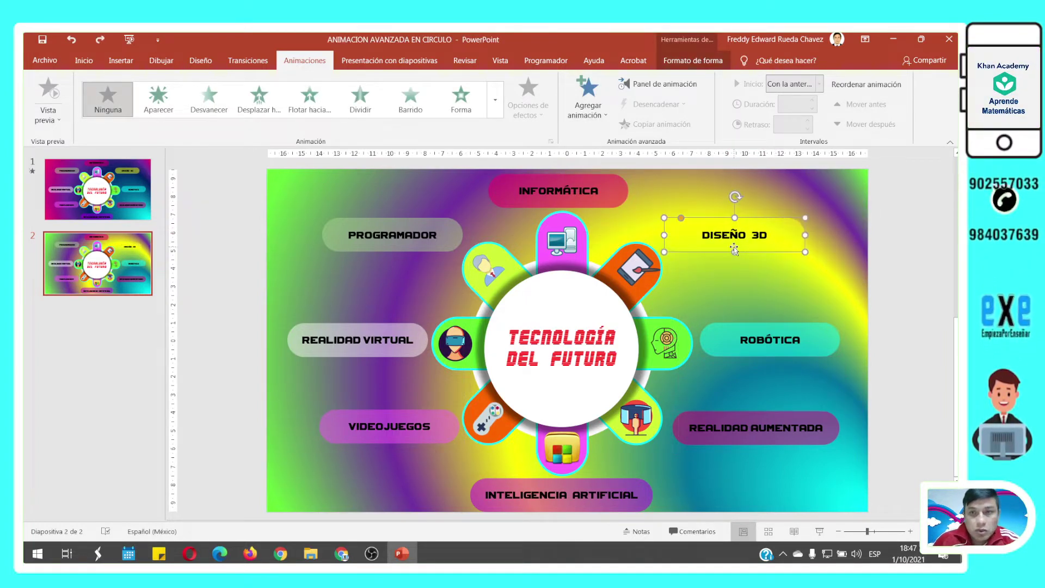
click(732, 273)
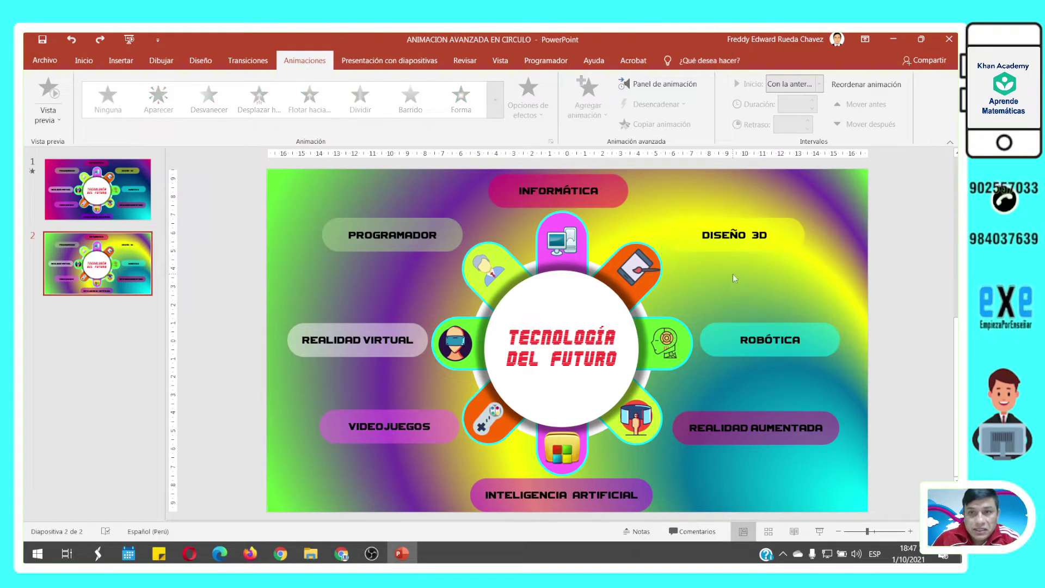
click(119, 61)
click(332, 112)
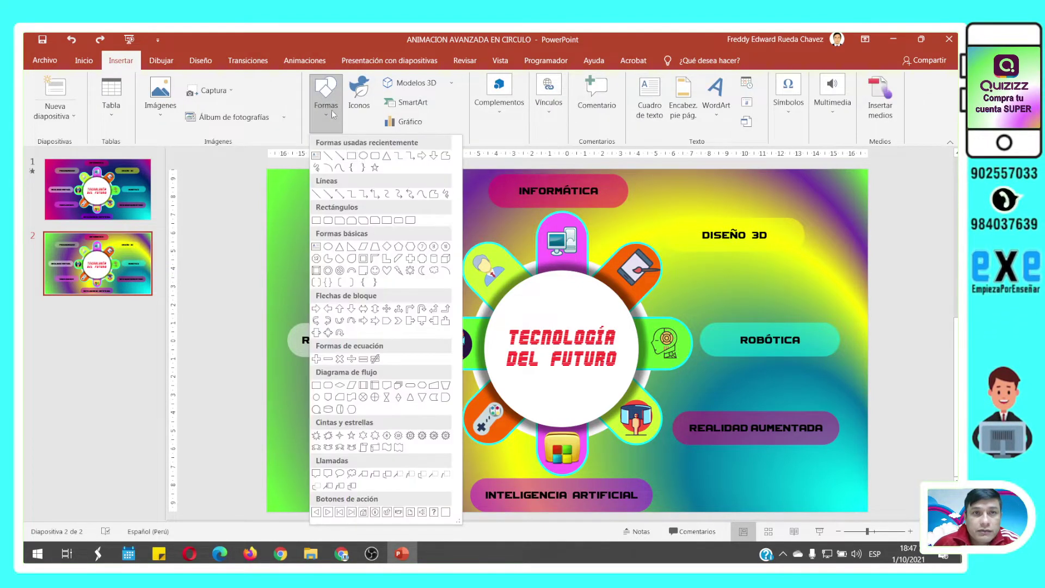
click(374, 156)
drag(320, 274, 440, 313)
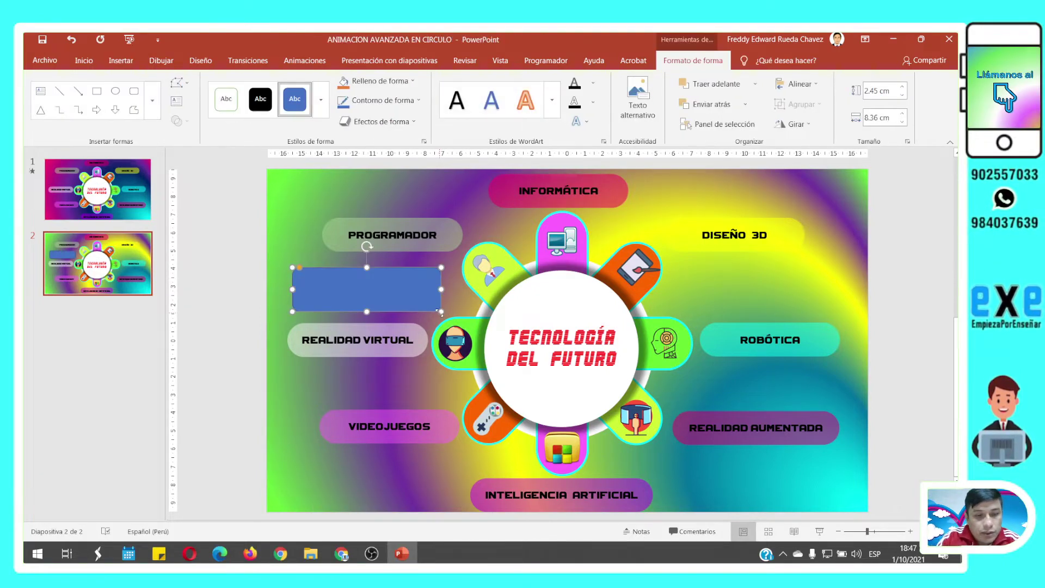
text(DISEÑO)
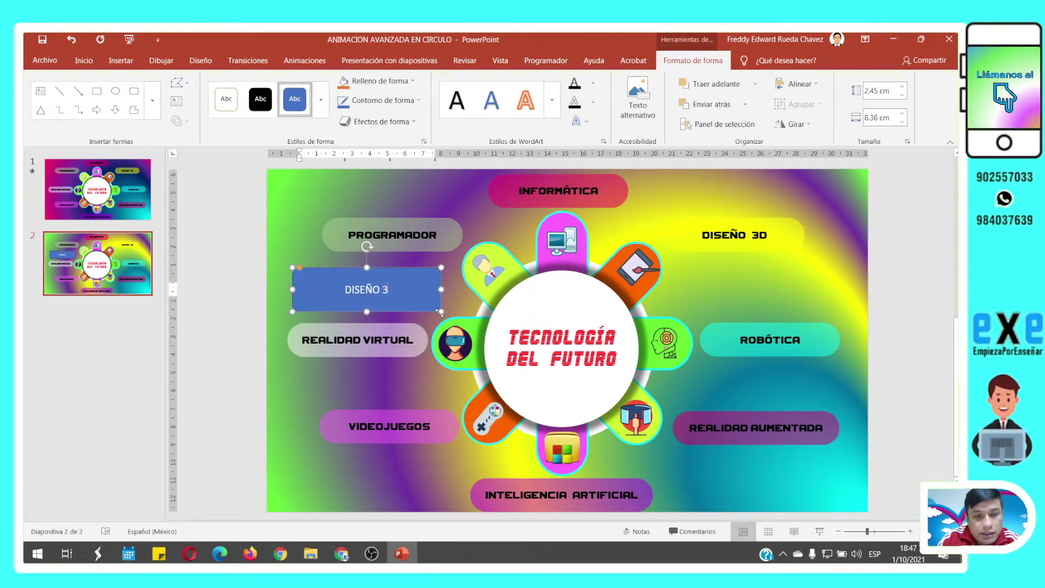
text( 3D)
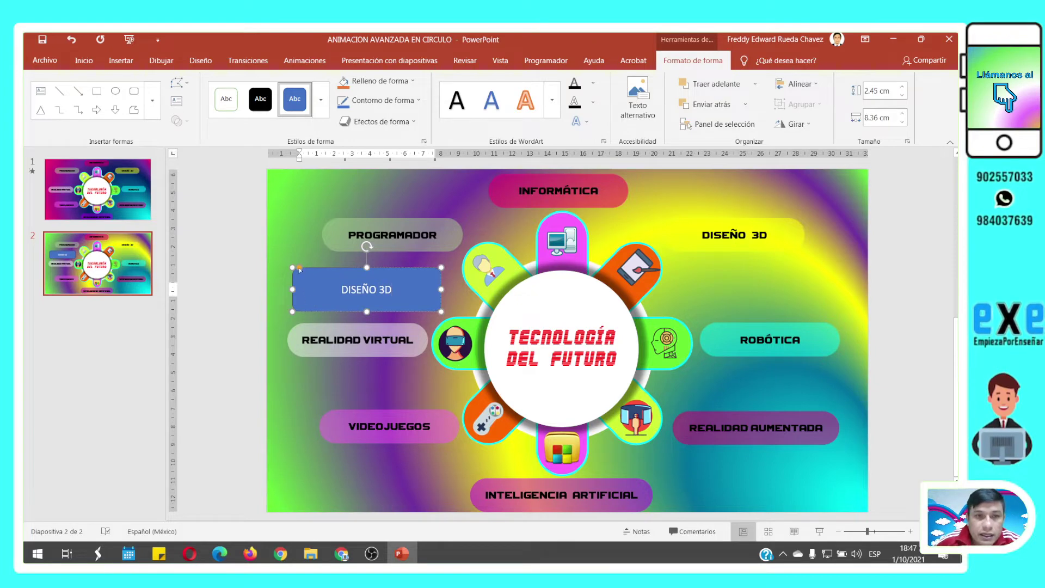
drag(299, 267, 314, 267)
drag(415, 290, 802, 280)
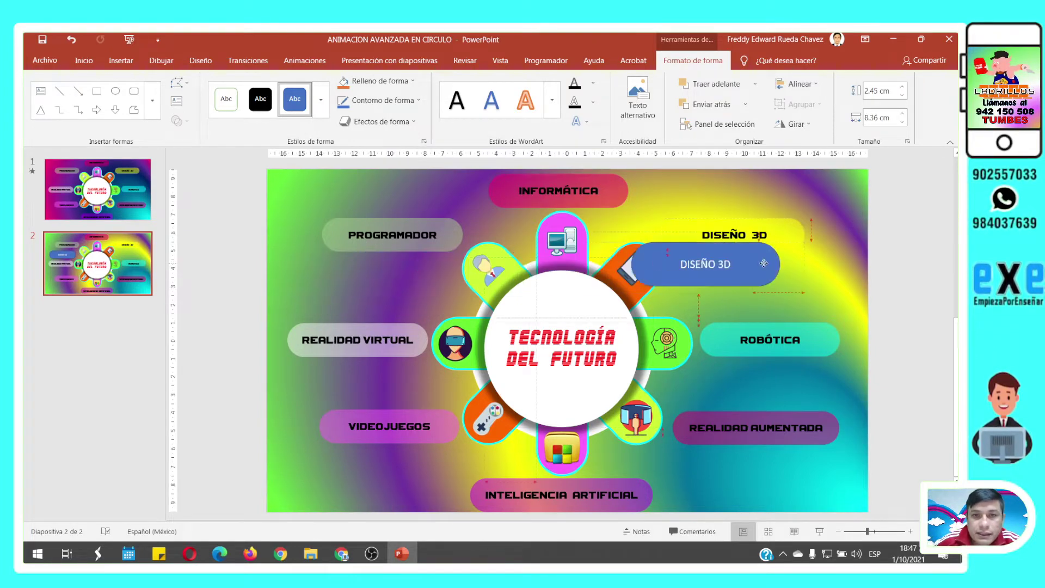
click(412, 81)
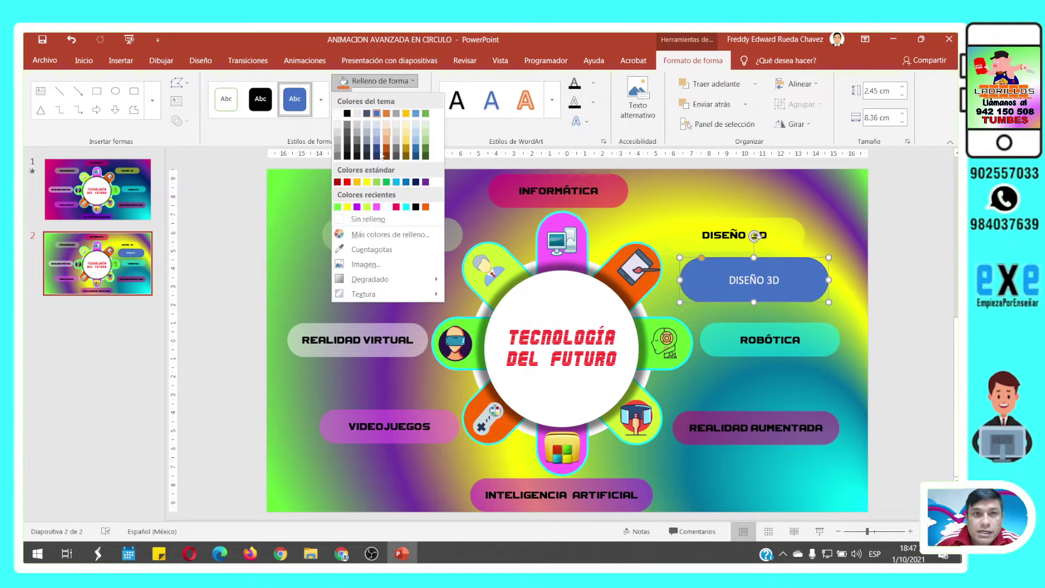
click(393, 209)
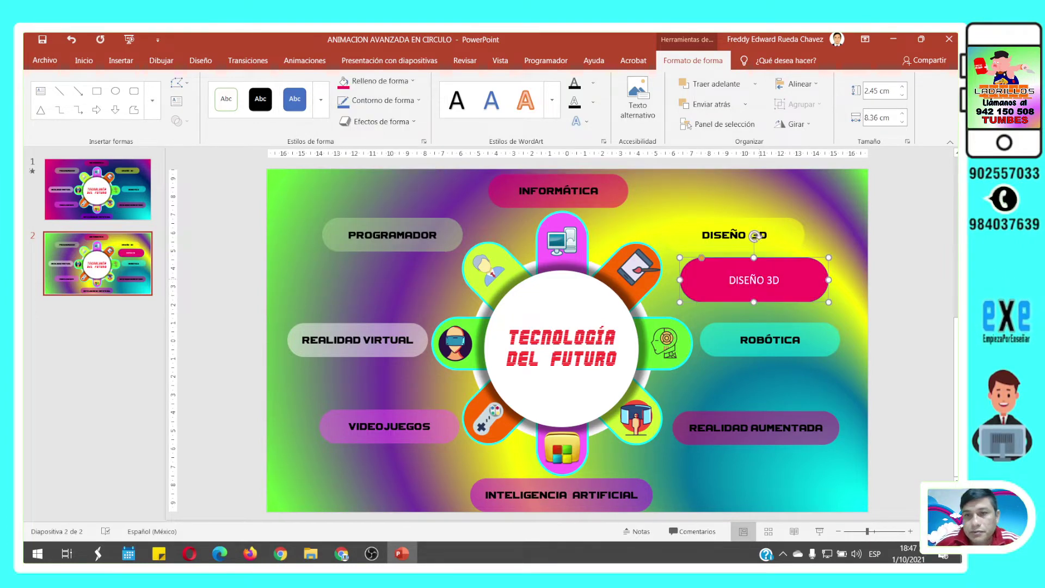
key(Delete)
Inspect the ROBÓTICA, DISEÑO 3D and INFORMÁTICA pills, then switch to the finished slide 1
click(817, 340)
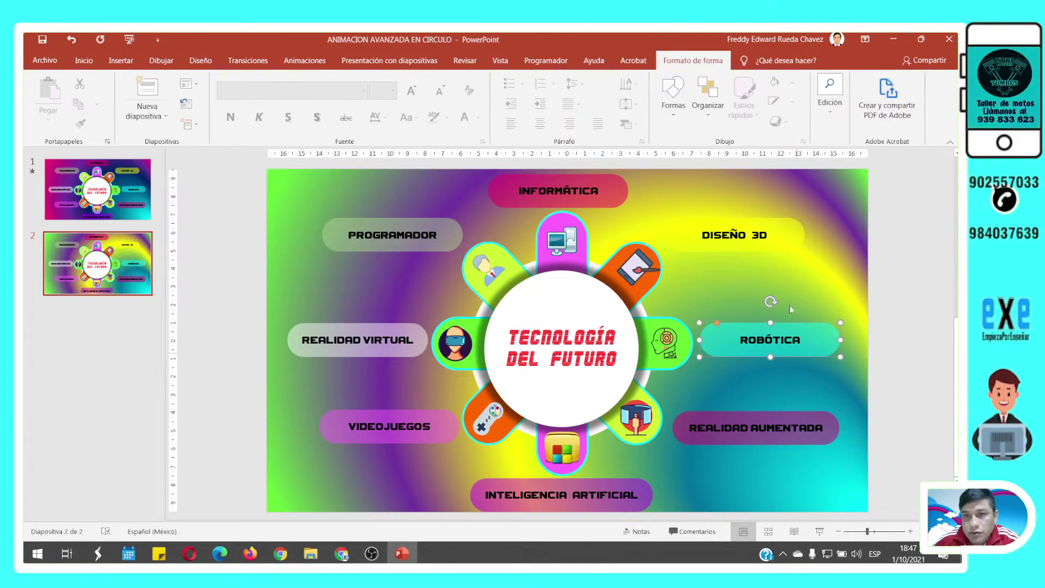
click(780, 244)
click(762, 289)
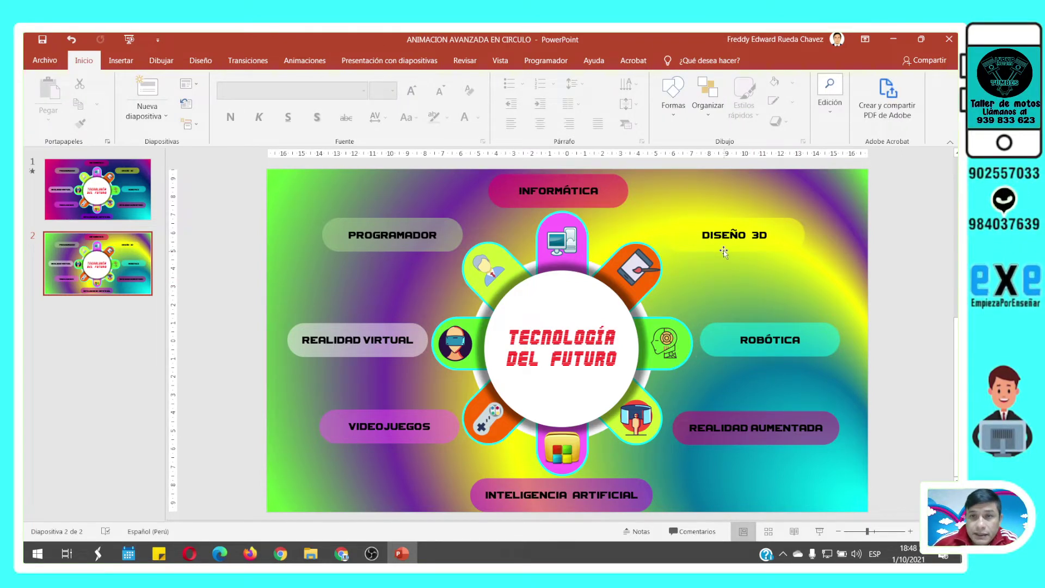
click(596, 200)
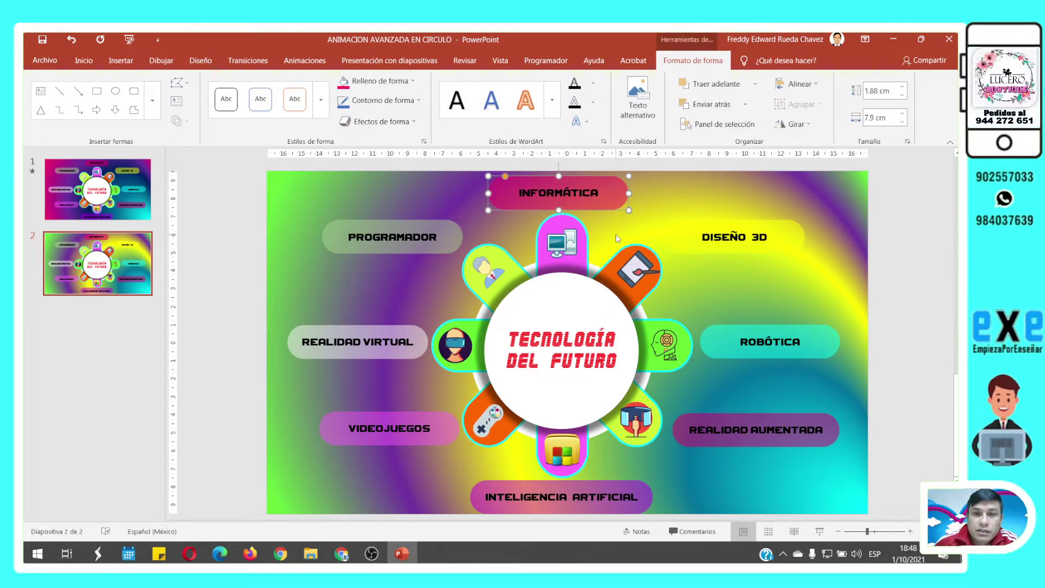
click(132, 210)
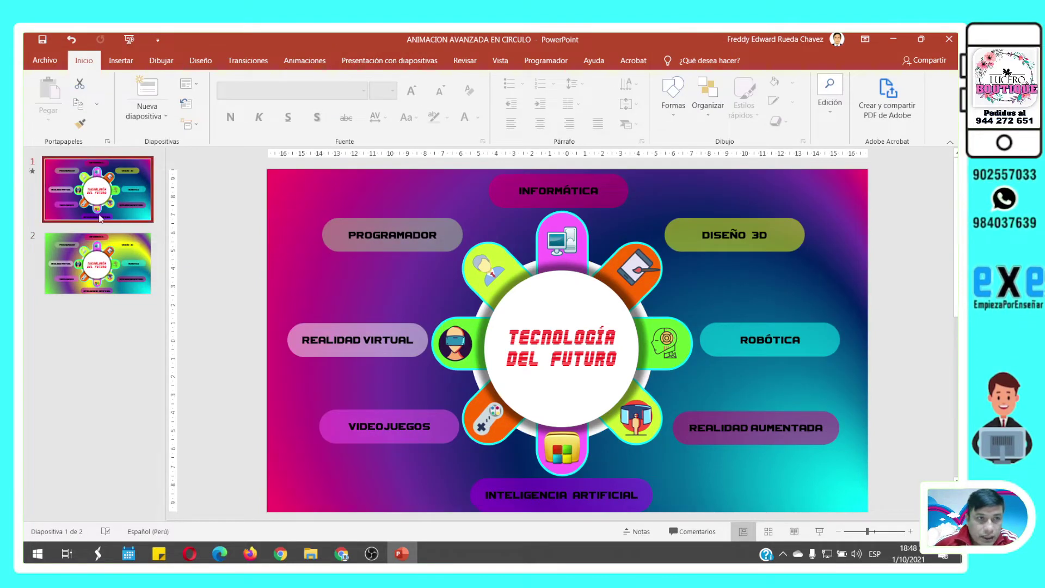
Show slide 1's animation pane, then return to slide 2 and select the top computer icon
scroll(422, 69, down, 5)
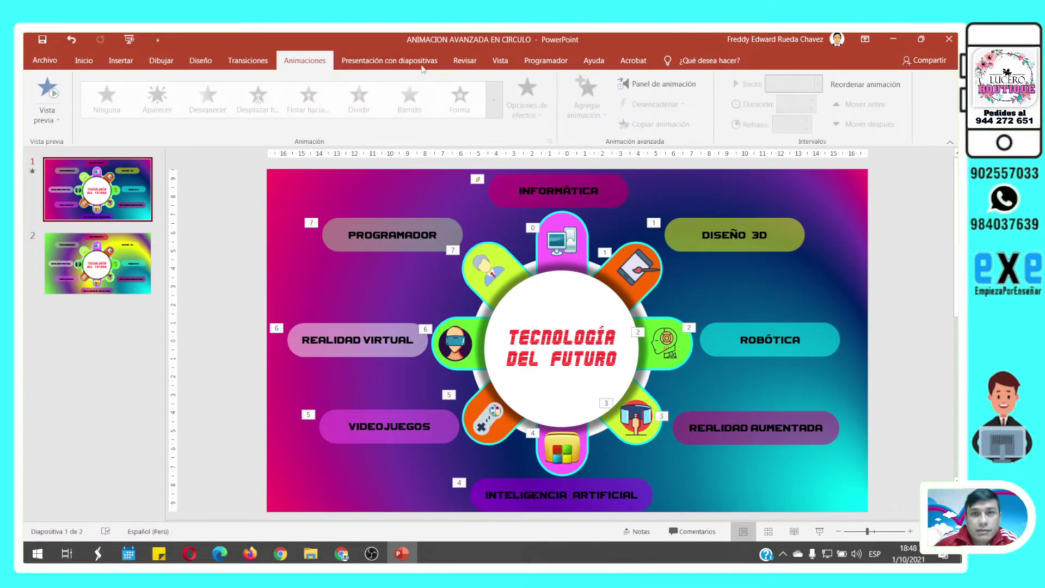
click(659, 83)
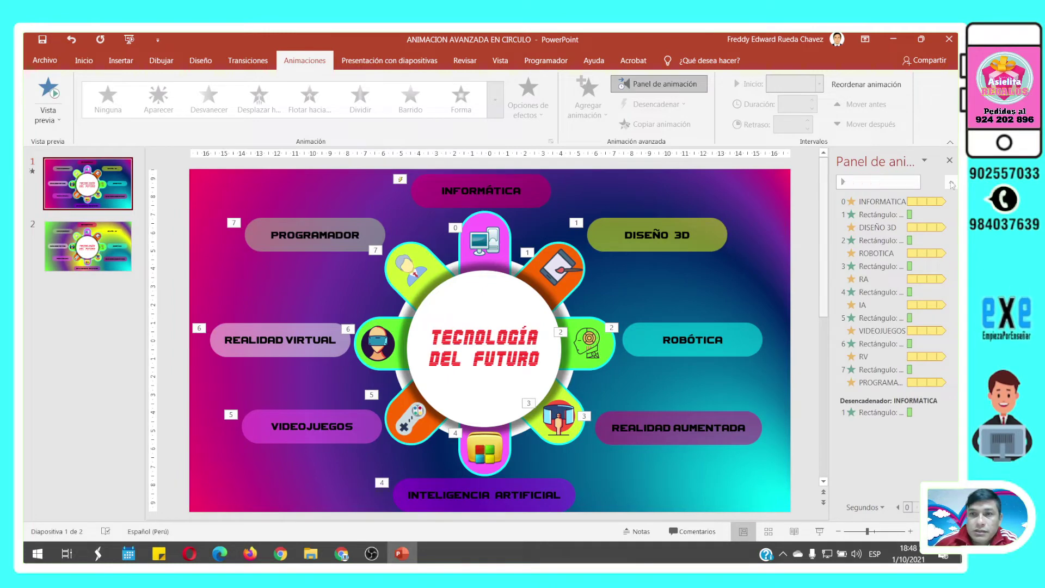
click(87, 245)
click(479, 237)
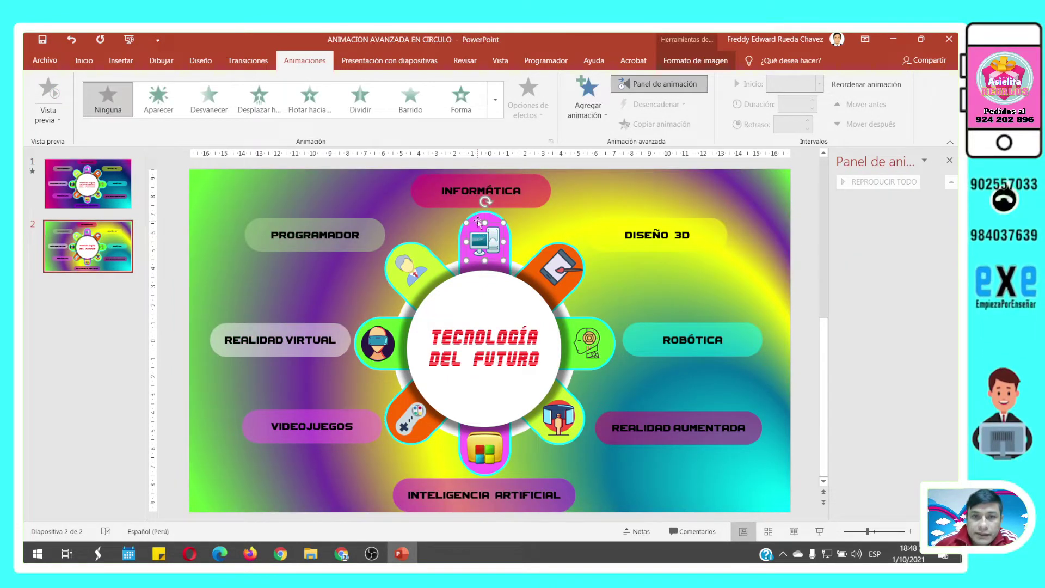
click(495, 100)
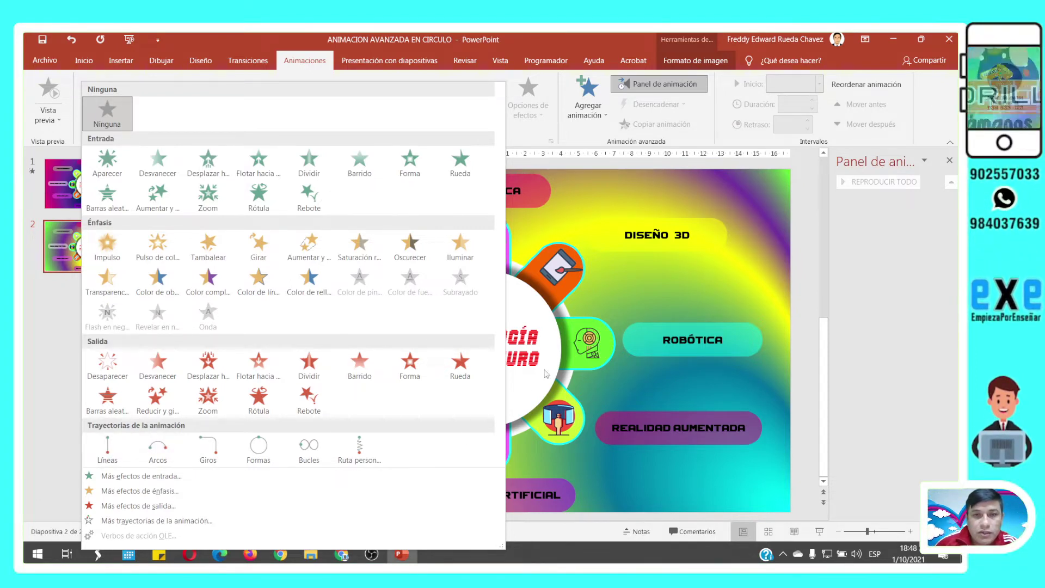
click(638, 295)
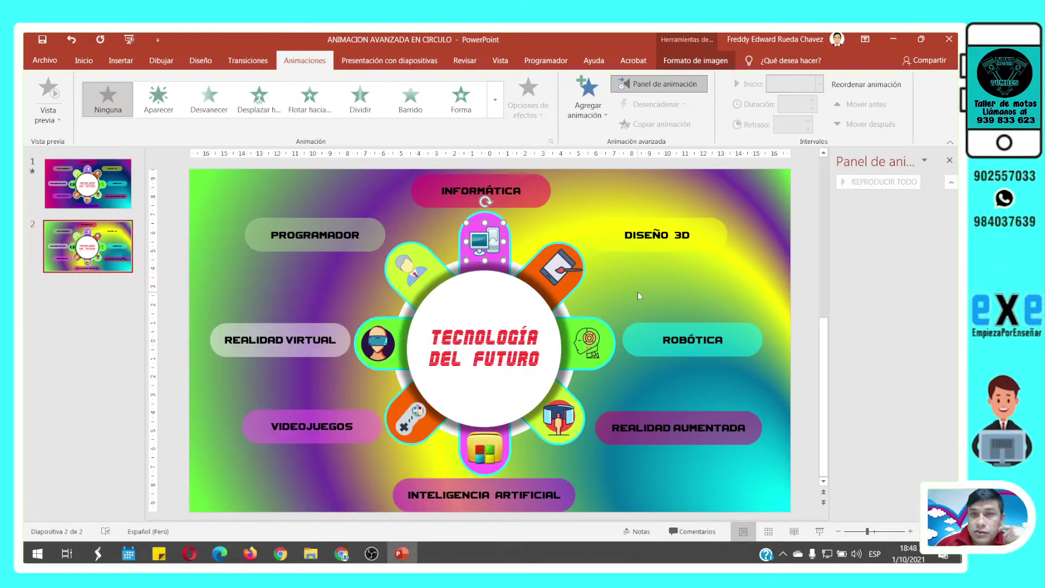